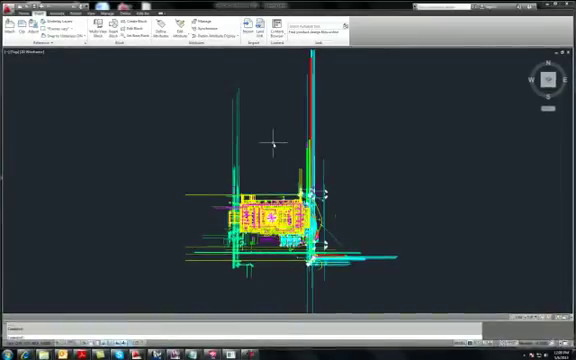
pyautogui.scroll(2, 273, 143)
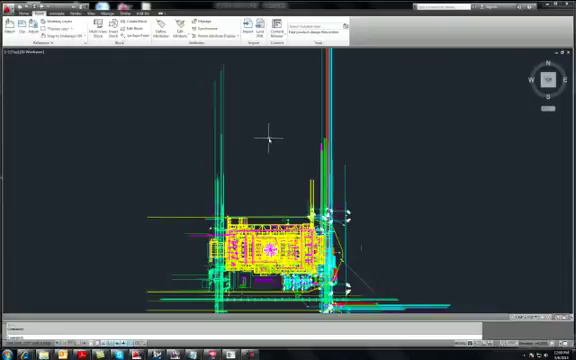
pyautogui.scroll(-1, 268, 139)
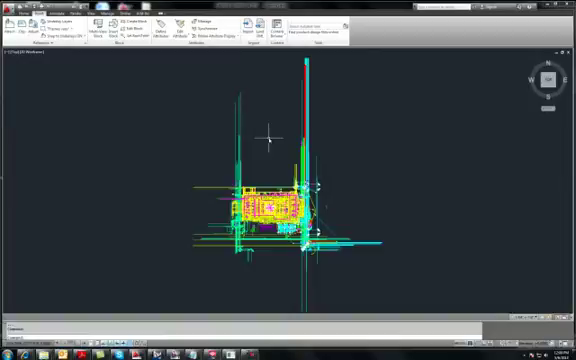
pyautogui.click(248, 31)
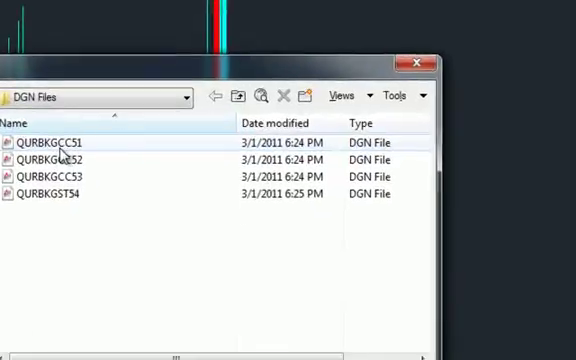
pyautogui.click(60, 146)
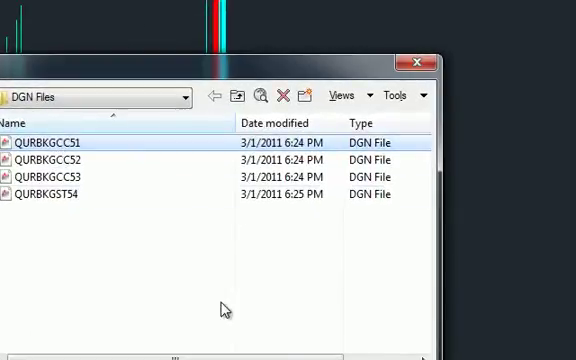